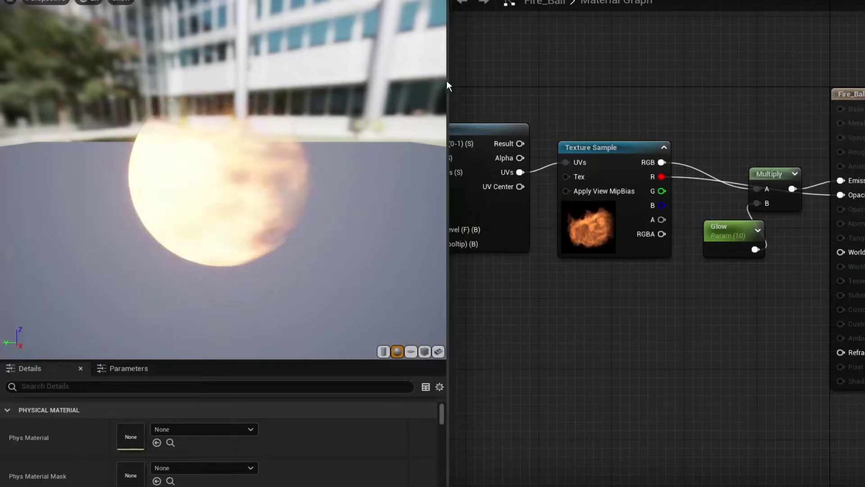
Step: Widen and heighten the Fire_Ball material preview pane to examine the glowing fireball sphere
left_click_drag(447, 80, 560, 83)
left_click_drag(295, 361, 279, 417)
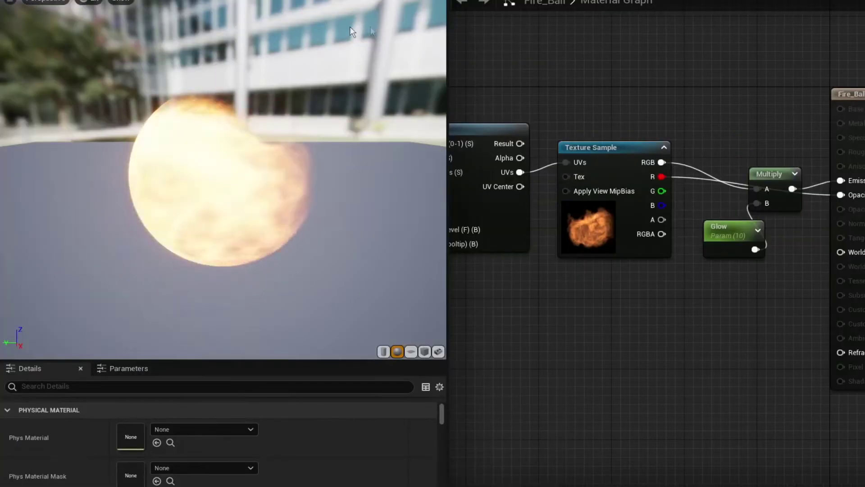
left_click_drag(486, 106, 559, 148)
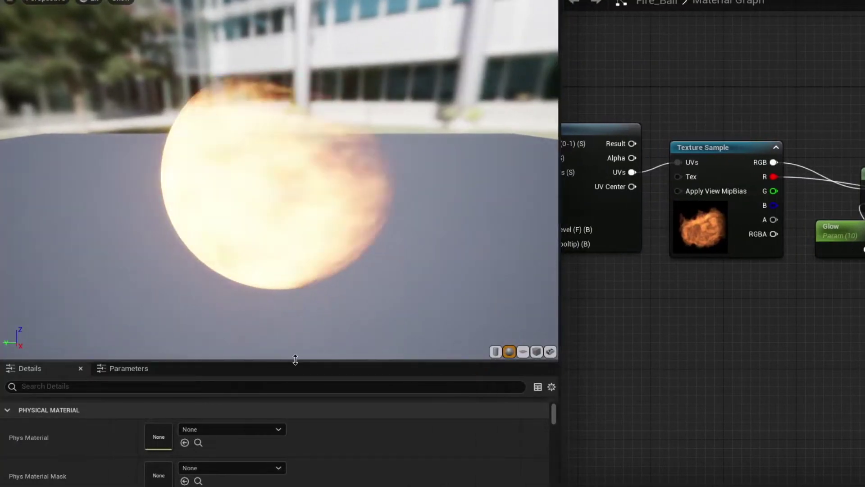
left_click_drag(296, 361, 296, 418)
right_click_drag(296, 315, 295, 351)
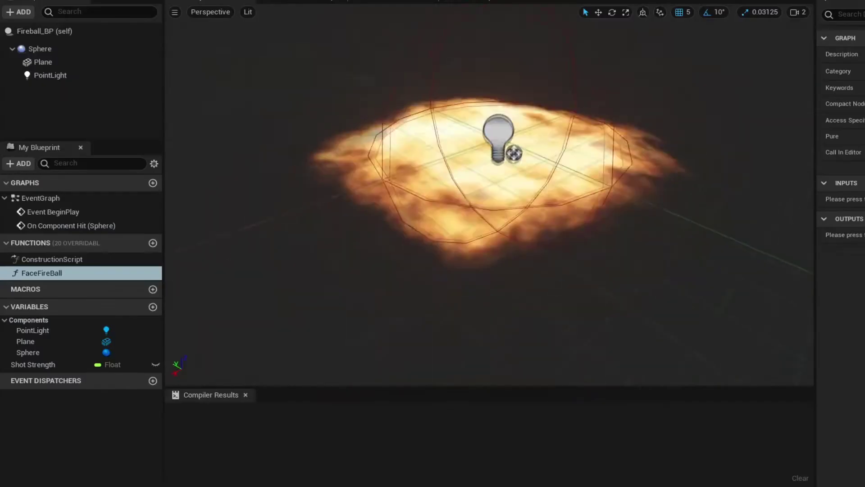
Step: Examine the fireball components in the Fireball_BP viewport, the flamethrower particle emitters and the Fire_Ball material preview
right_click_drag(489, 195, 496, 175)
mouse_move(493, 270)
right_mouse_down()
mouse_move(495, 257)
mouse_move(498, 279)
right_mouse_up()
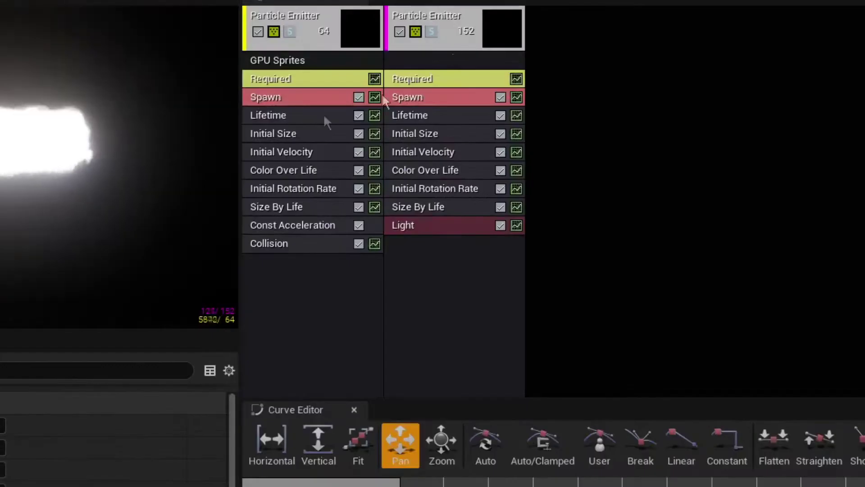
left_click(374, 70)
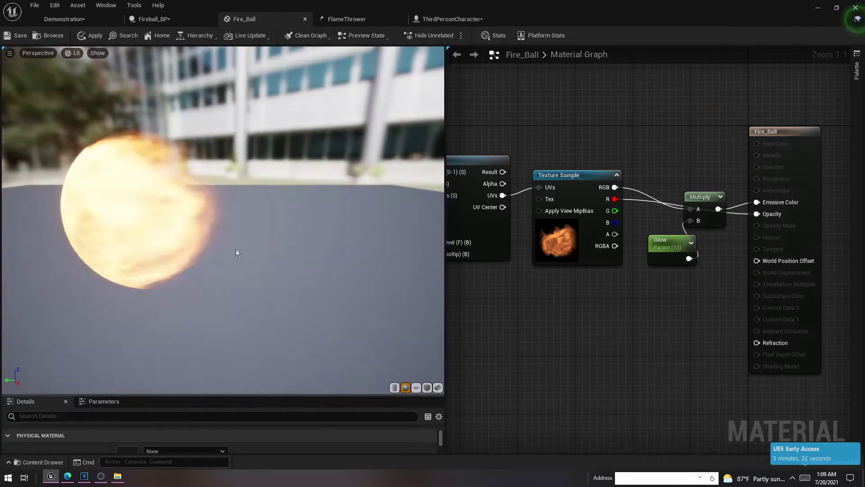
left_click_drag(418, 225, 172, 239)
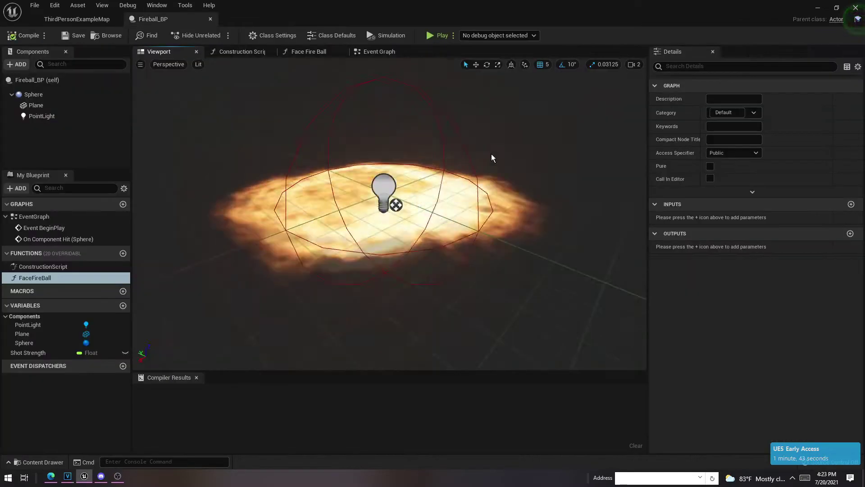
left_click_drag(493, 158, 492, 158)
right_click_drag(492, 158, 469, 163)
left_click_drag(493, 158, 492, 158)
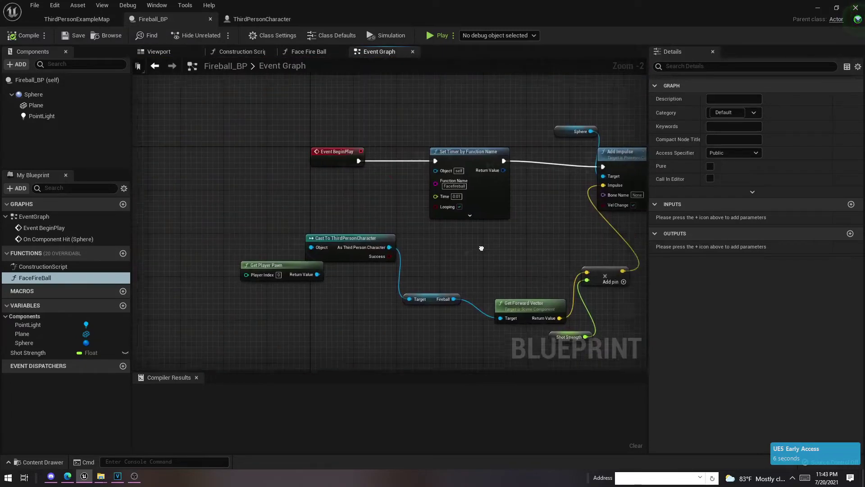
Step: Tidy the Event BeginPlay chain by moving the Fireball, Get Forward Vector, Shot Strength and Clear Timer nodes up, and DestroyActor below Clear Timer
right_click_drag(481, 248, 367, 254)
scroll(369, 255, "down", 1)
right_click_drag(575, 255, 513, 245)
scroll(526, 244, "down", 7)
scroll(526, 244, "up", 6)
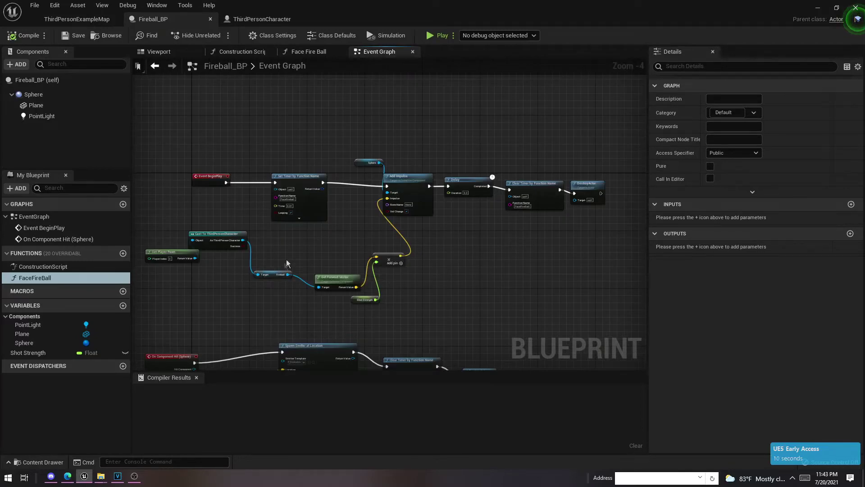
left_click_drag(273, 274, 291, 256)
left_click_drag(332, 276, 334, 269)
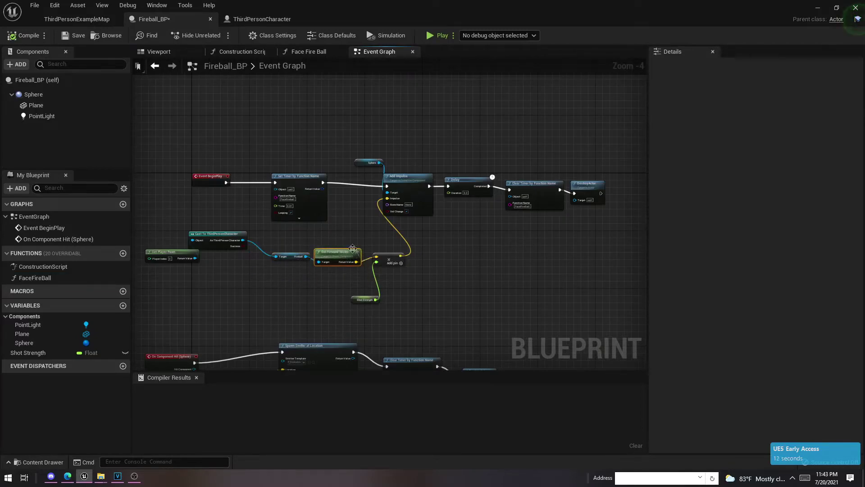
scroll(374, 242, "up", 1)
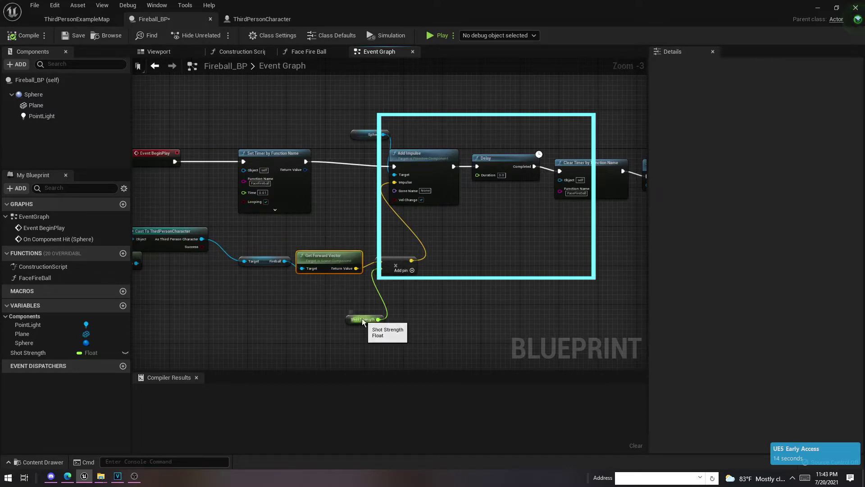
left_click_drag(363, 321, 362, 296)
right_click_drag(499, 259, 407, 264)
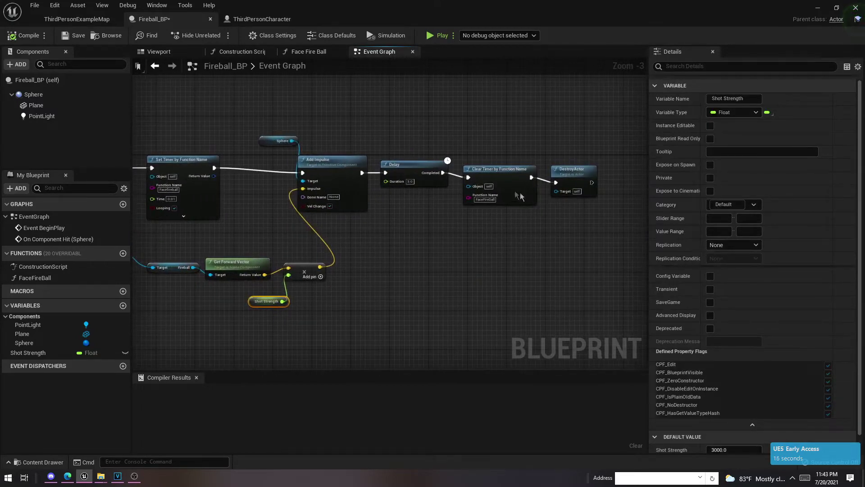
left_click_drag(506, 183, 505, 163)
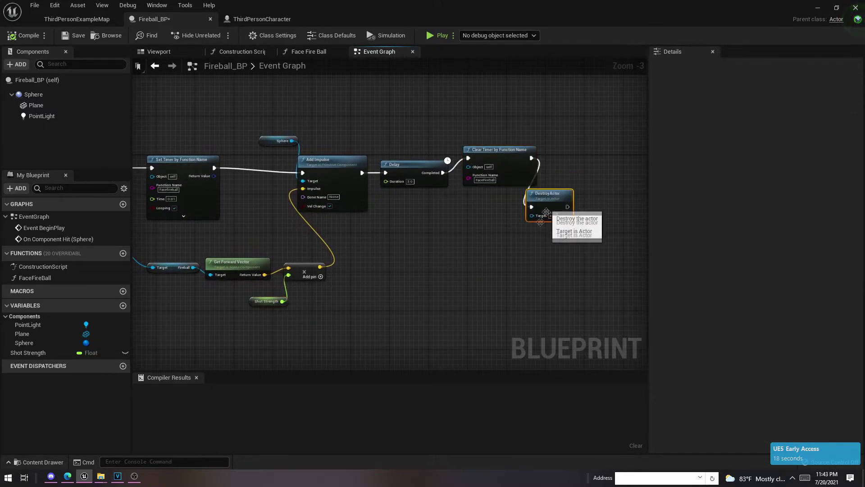
Step: Tidy the On Component Hit chain by moving Break Hit Result, Spawn Emitter at Location and Clear Timer closer together, with DestroyActor below Clear Timer
right_click_drag(437, 275, 546, 267)
right_click_drag(472, 276, 504, 268)
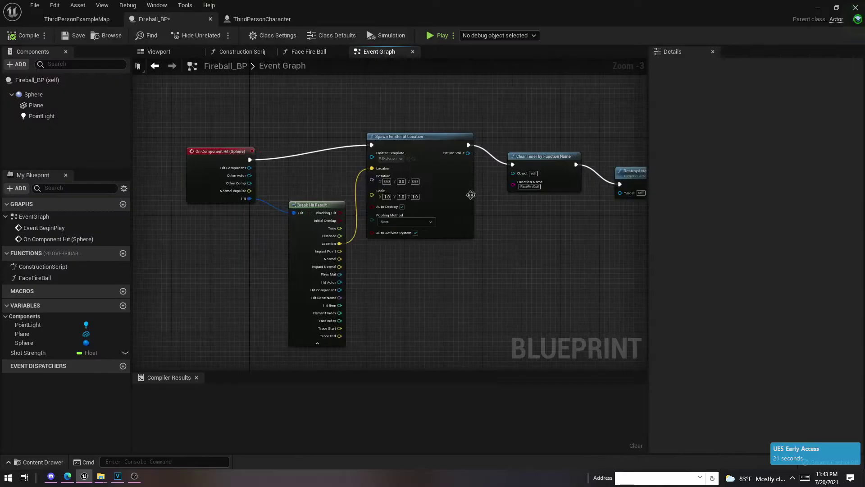
right_click_drag(514, 274, 483, 269)
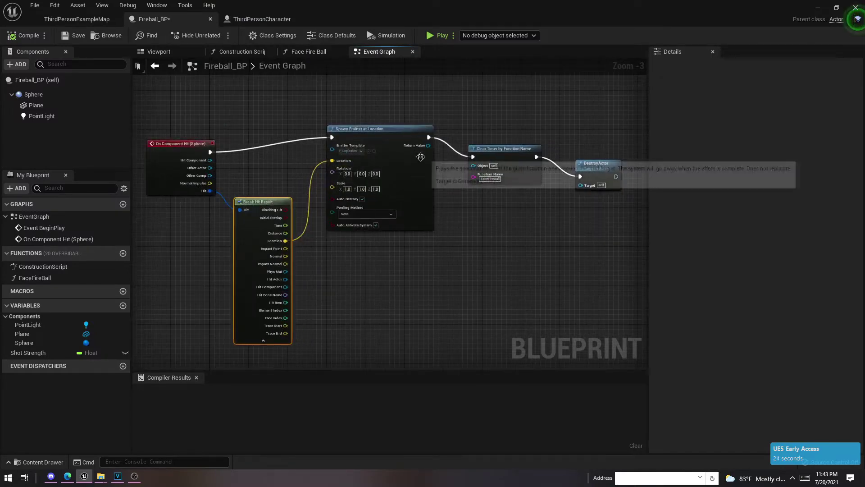
left_click_drag(423, 131, 403, 130)
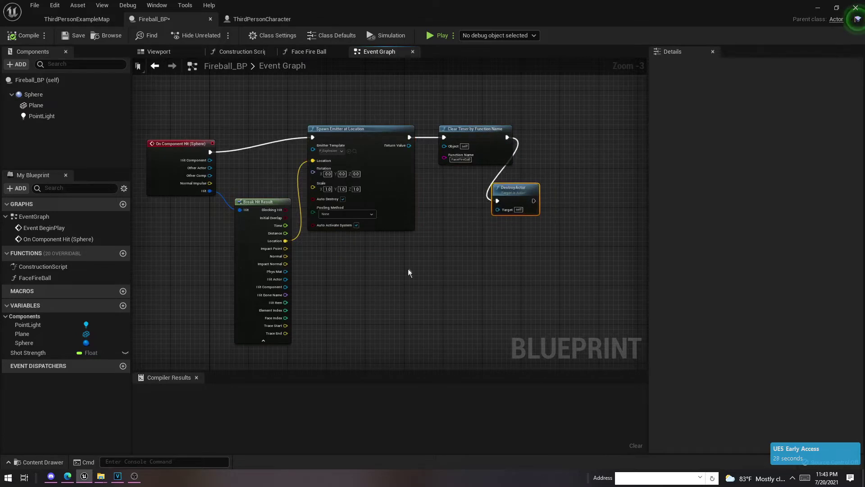
right_click_drag(408, 273, 477, 279)
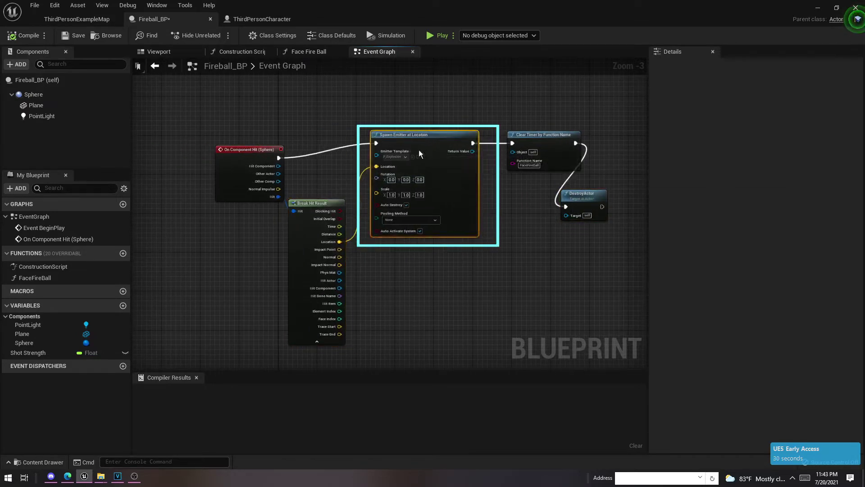
left_click_drag(418, 153, 408, 149)
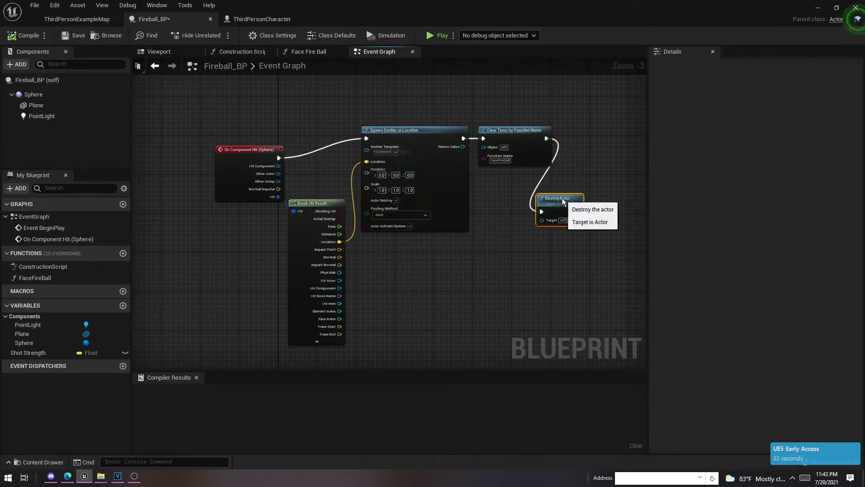
mouse_move(466, 258)
right_mouse_down()
mouse_move(425, 245)
mouse_move(460, 268)
right_mouse_up()
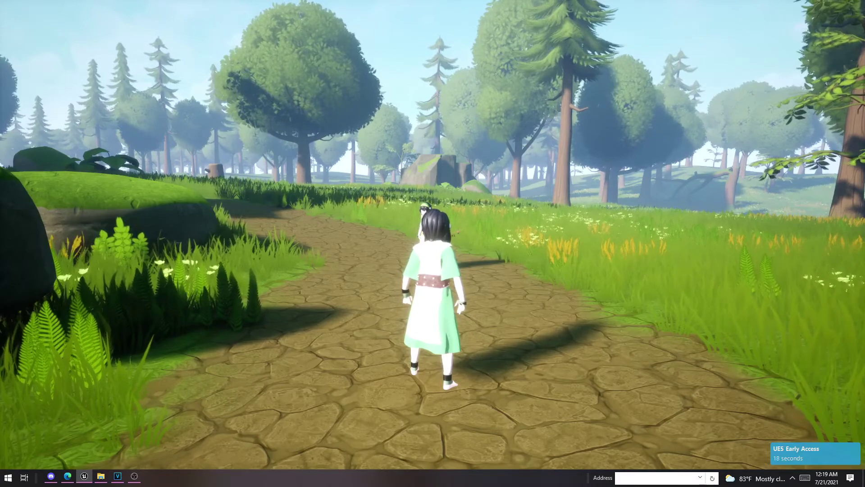
key("w")
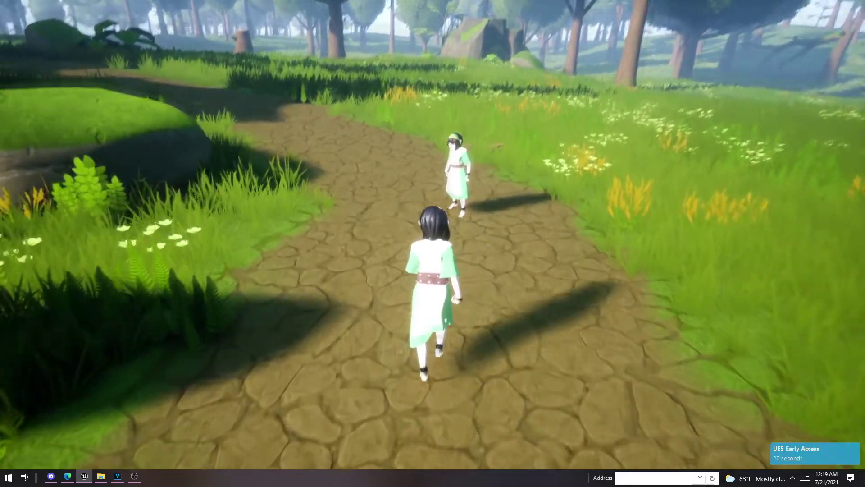
key("d")
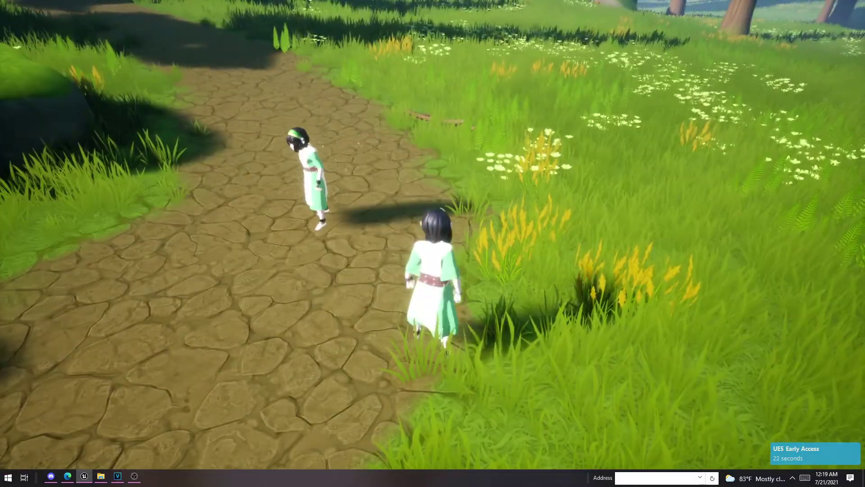
key("a")
key("a")
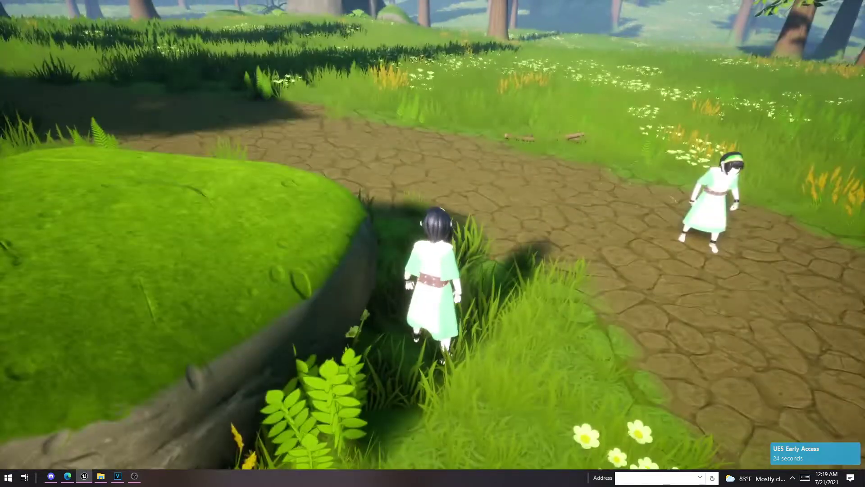
key("d")
key("w")
key("d")
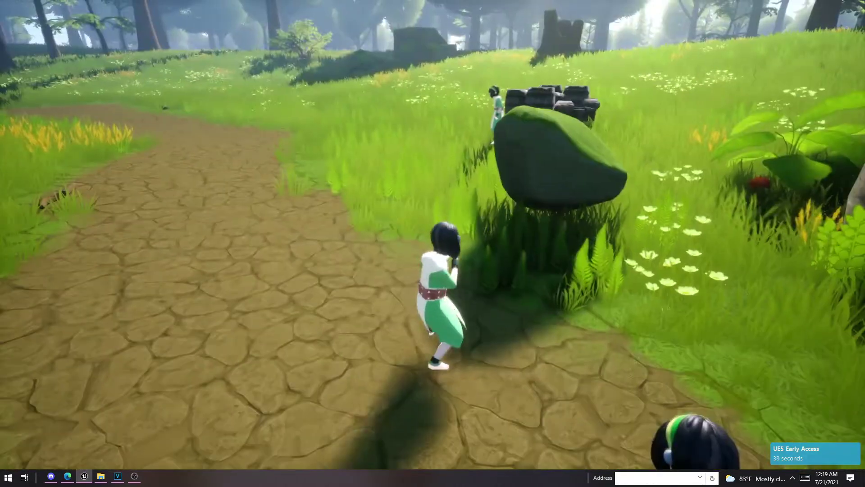
key("w")
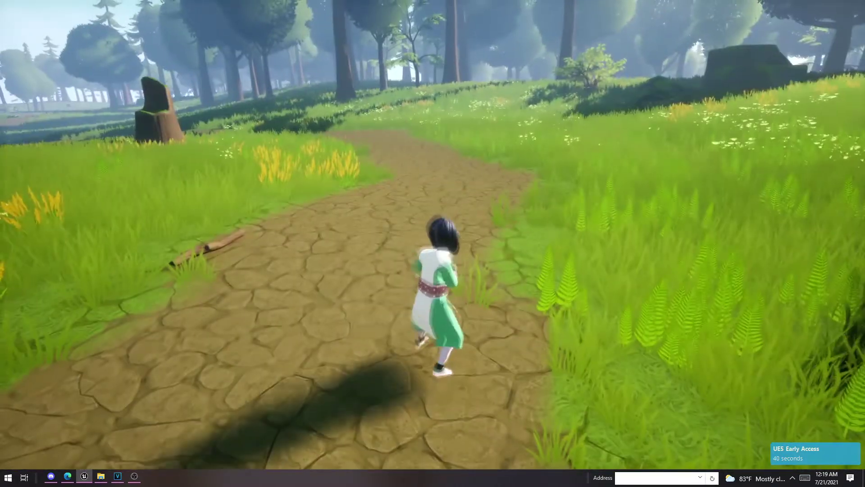
key("w")
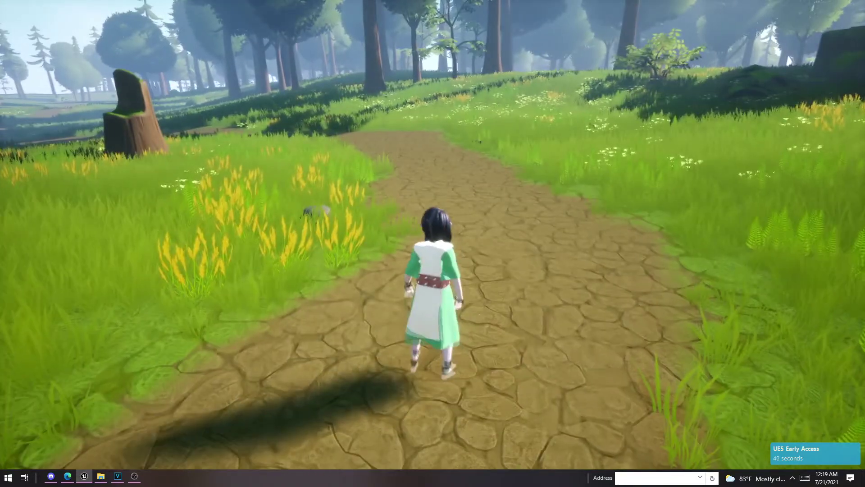
key("w")
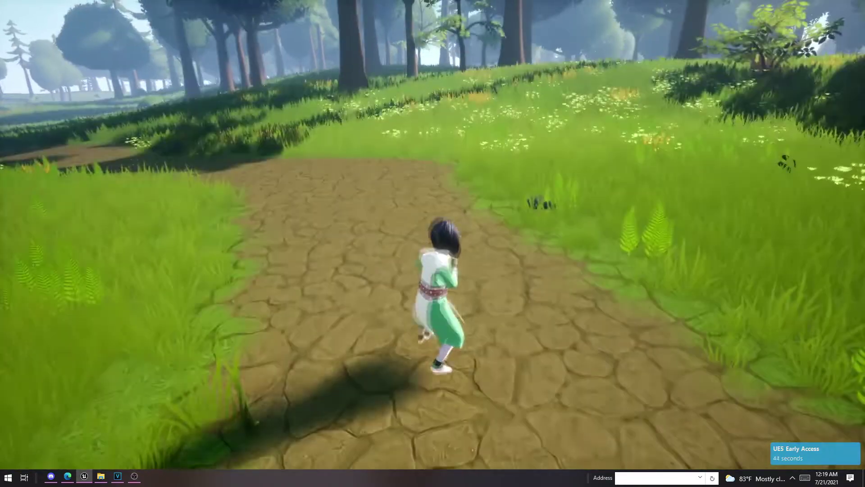
key("w")
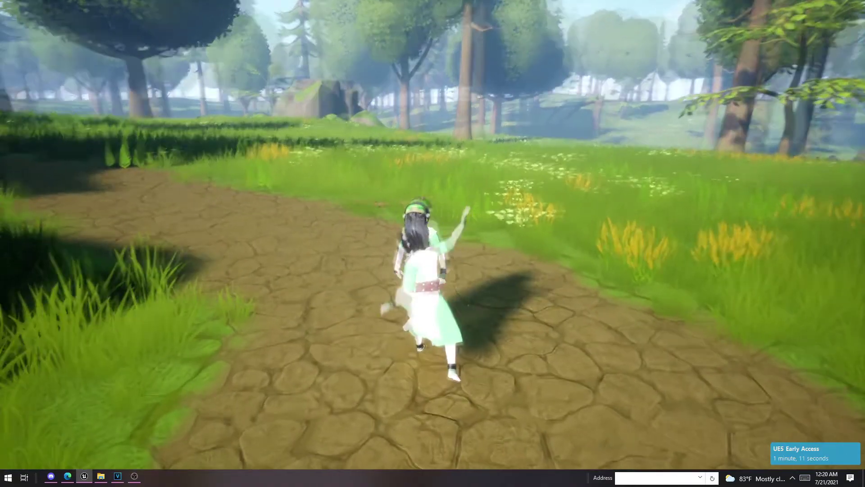
key("w")
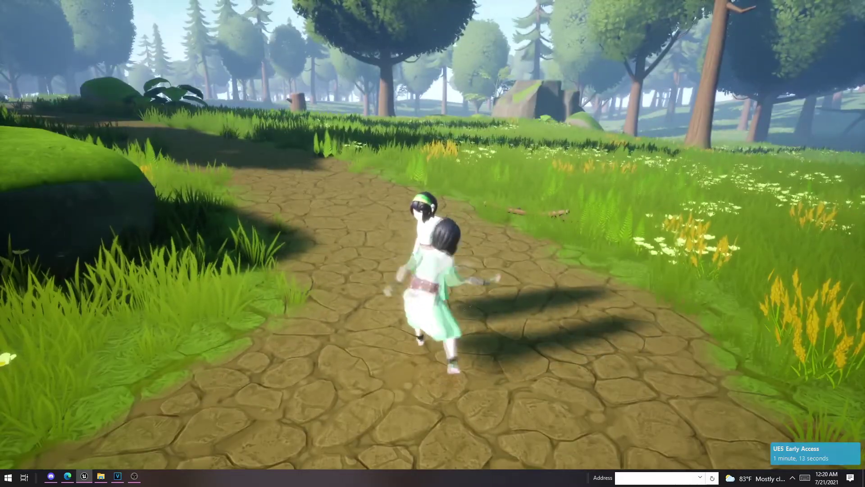